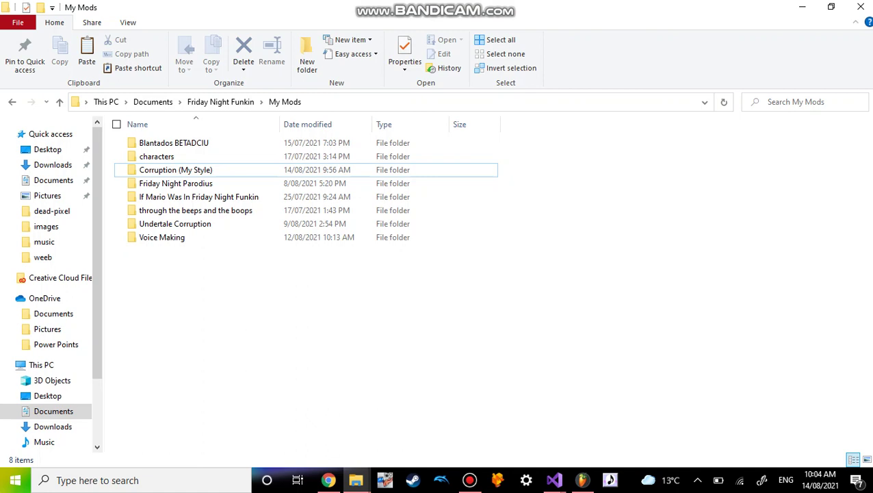
# - Open the assets\images folder of the downloaded mod under undertale corruption\New folder
pyautogui.moveTo(356, 479)
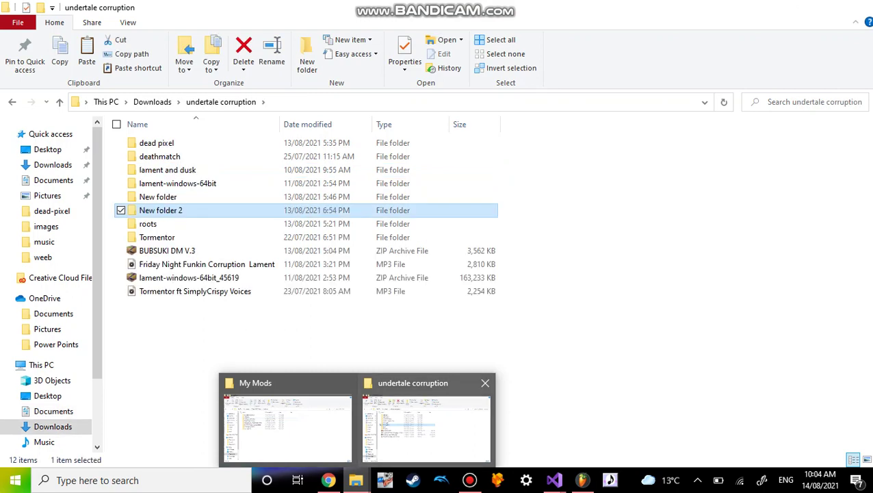
pyautogui.click(427, 429)
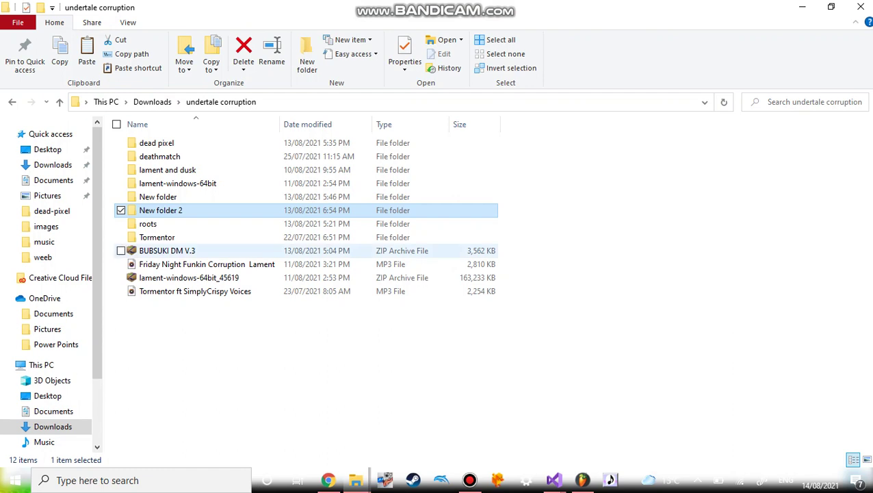
pyautogui.click(356, 480)
pyautogui.rightClick(356, 480)
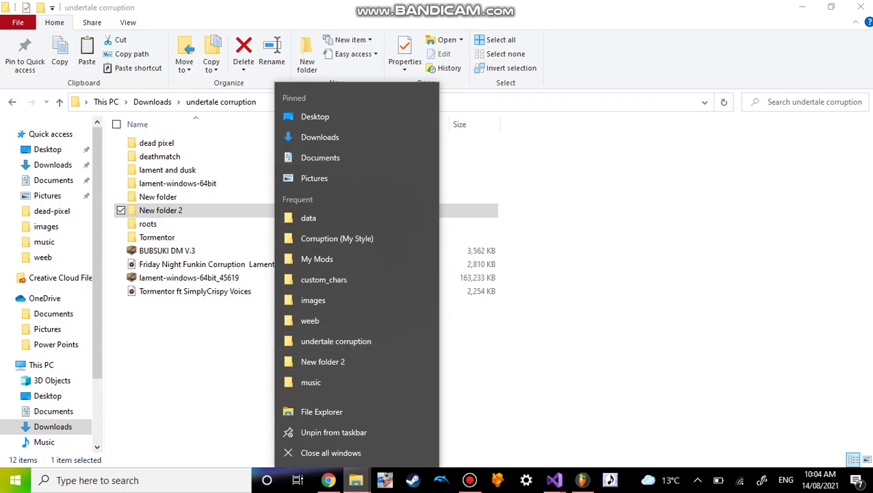
pyautogui.click(521, 336)
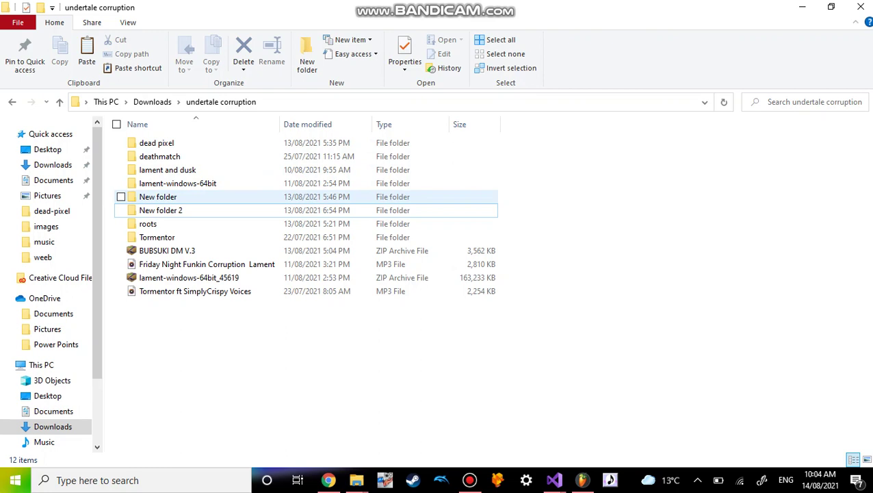
pyautogui.doubleClick(158, 196)
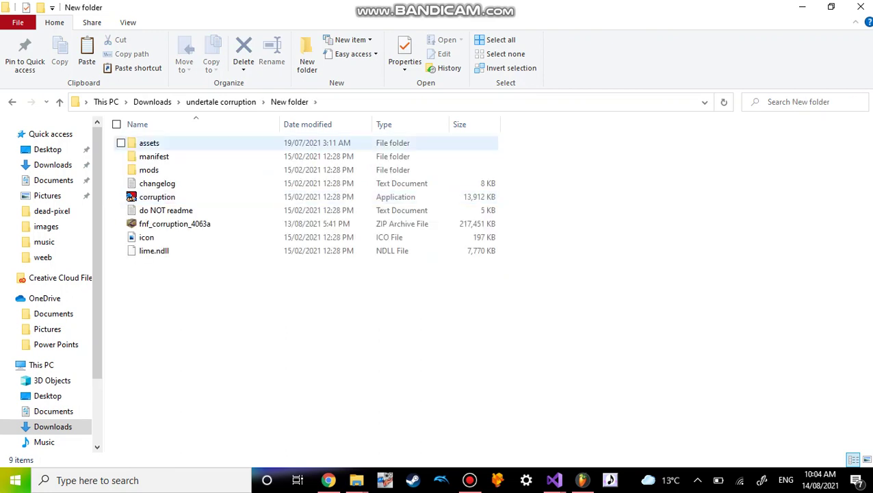
pyautogui.doubleClick(157, 144)
pyautogui.click(157, 157)
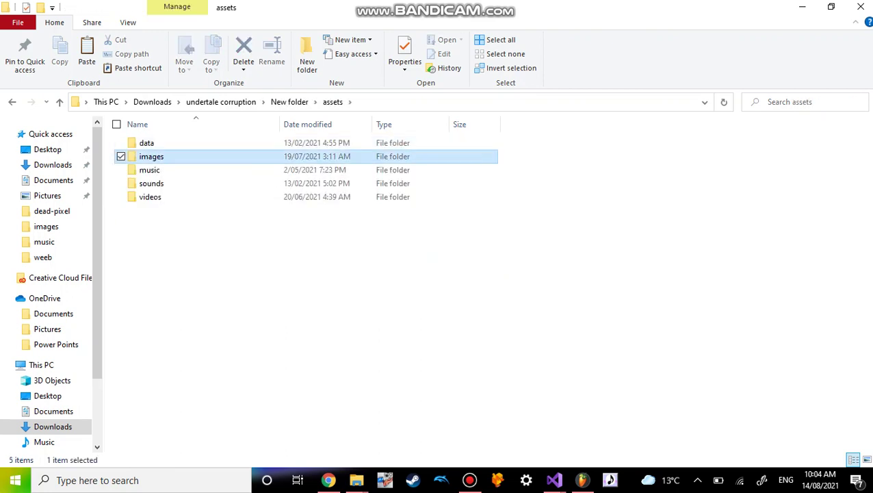
pyautogui.doubleClick(158, 157)
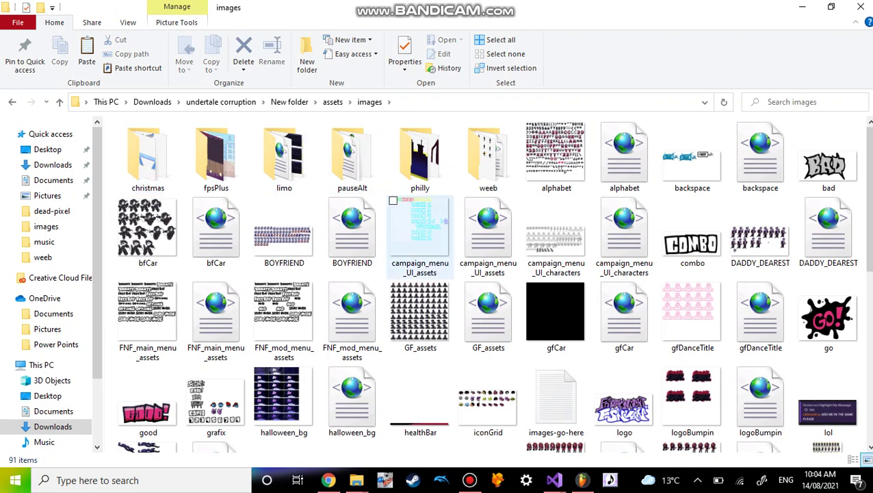
# - View the momCar sprite sheet in the images folder, examine its character frames up close, and close the viewer
pyautogui.scroll(-2, 753, 205)
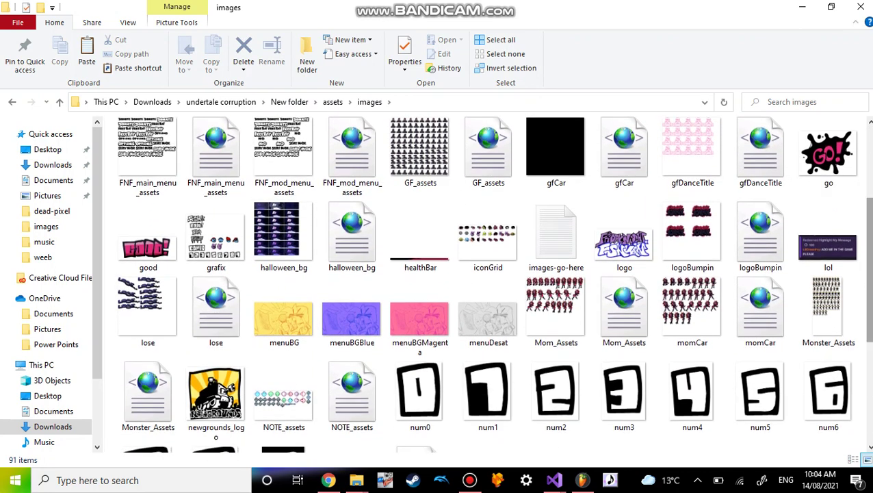
pyautogui.click(692, 308)
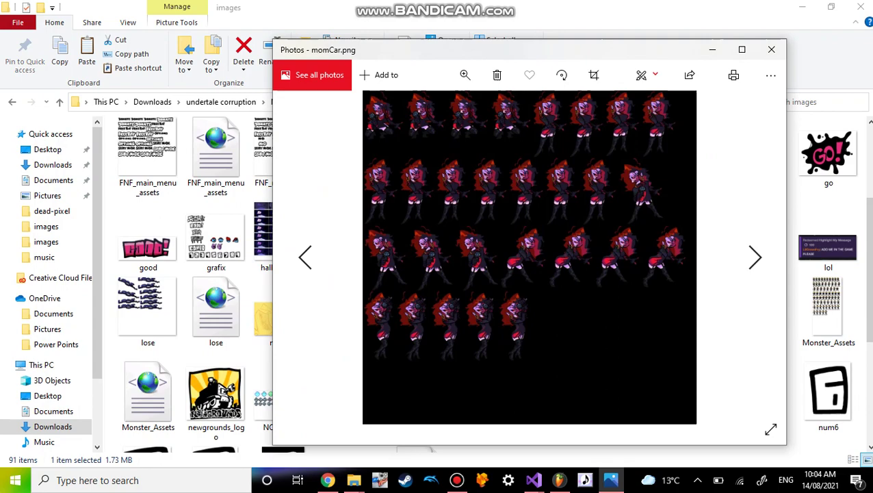
pyautogui.scroll(3, 527, 268)
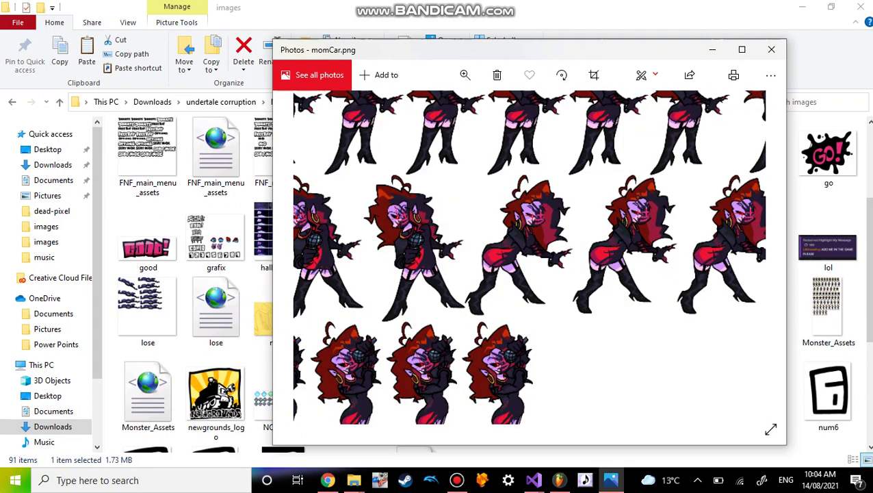
pyautogui.moveTo(527, 268); pyautogui.dragTo(651, 405)
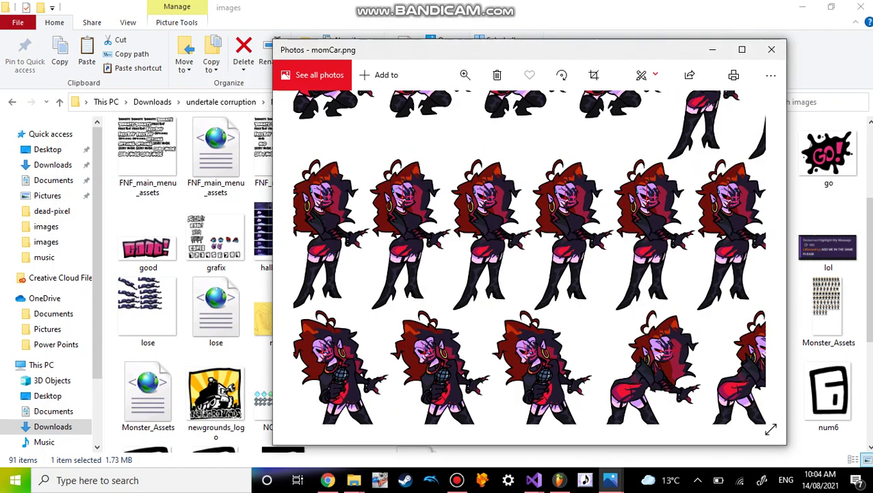
pyautogui.moveTo(589, 274); pyautogui.dragTo(325, 361)
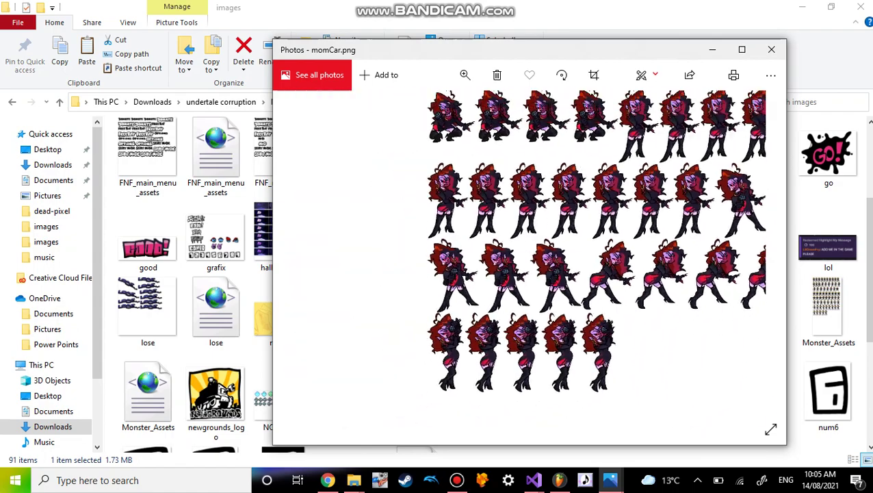
pyautogui.scroll(-2, 530, 267)
pyautogui.click(772, 50)
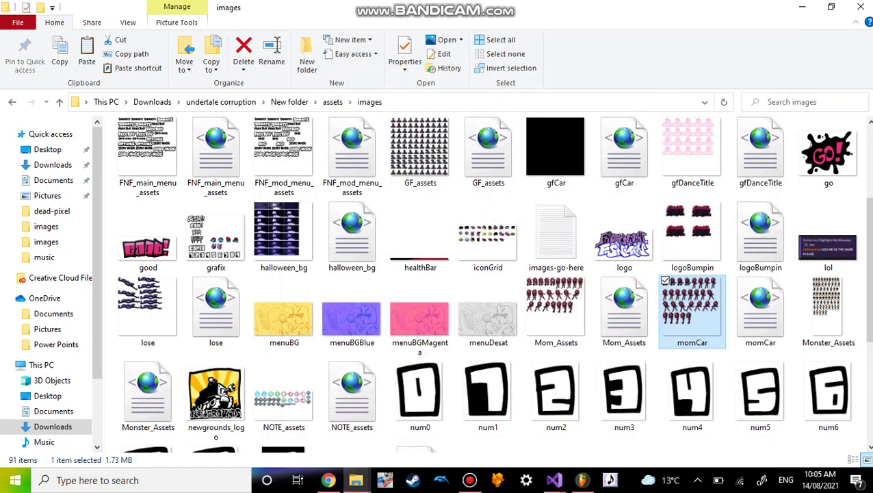
# - Copy the momCar image together with its matching momCar XML file
pyautogui.click(733, 281)
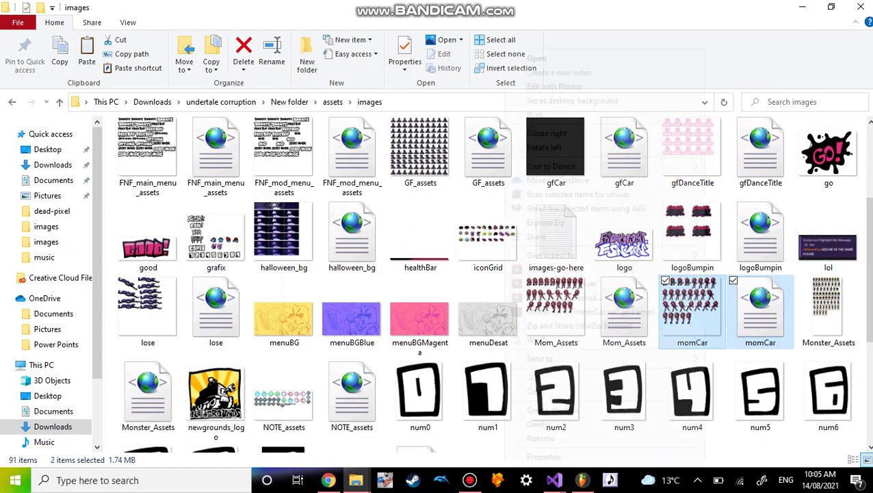
pyautogui.rightClick(705, 308)
pyautogui.click(623, 390)
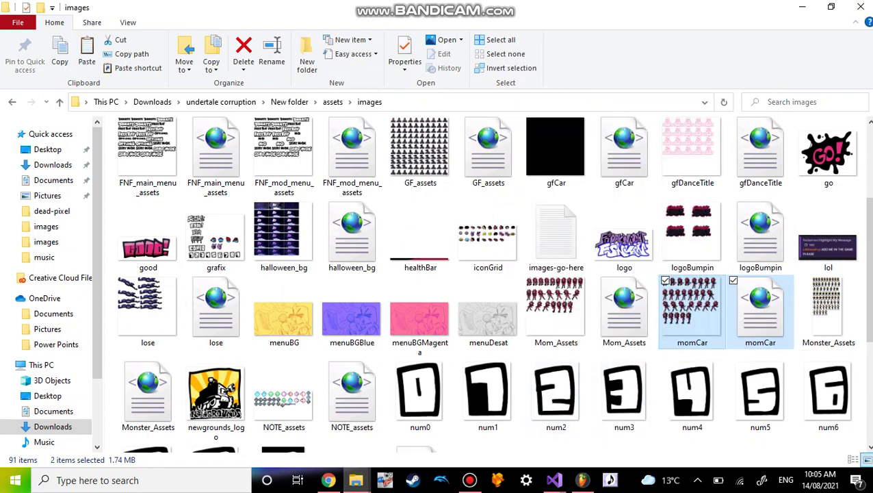
# - In the My Mods window, open Corruption (My Style)\Corruption\assets\images\custom_chars
pyautogui.moveTo(356, 480)
pyautogui.click(287, 421)
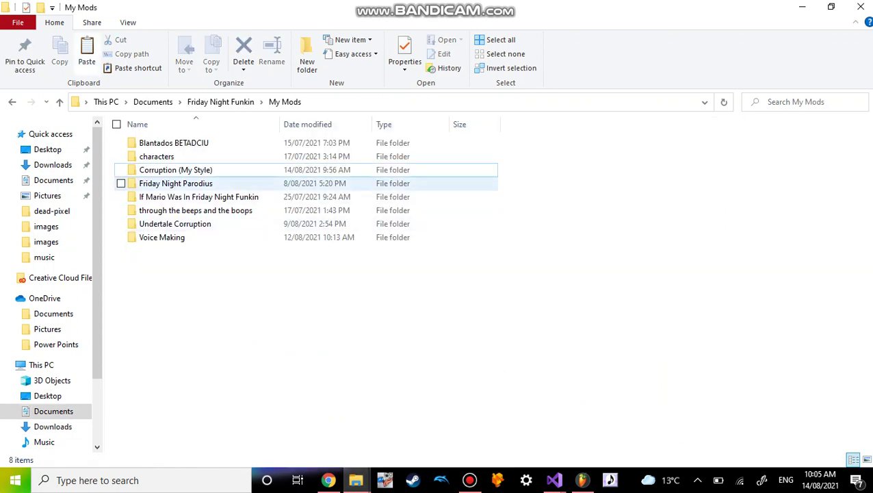
pyautogui.click(175, 169)
pyautogui.doubleClick(176, 170)
pyautogui.doubleClick(158, 144)
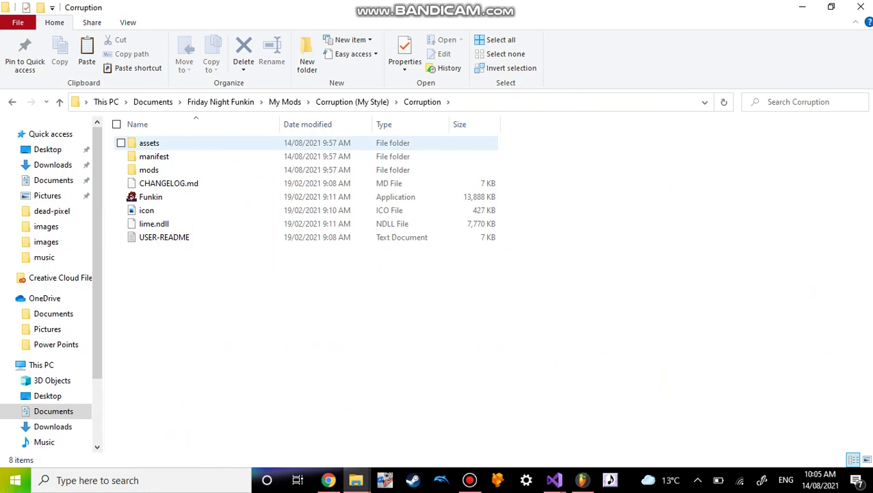
pyautogui.doubleClick(149, 143)
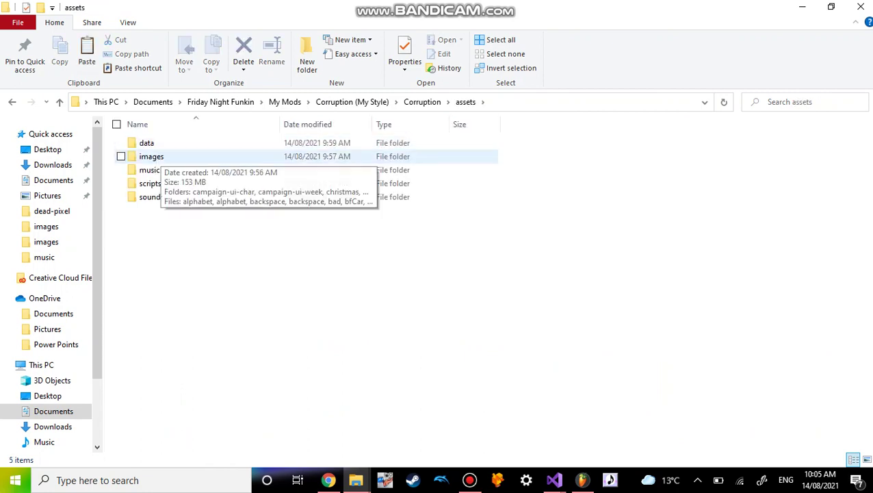
pyautogui.doubleClick(151, 156)
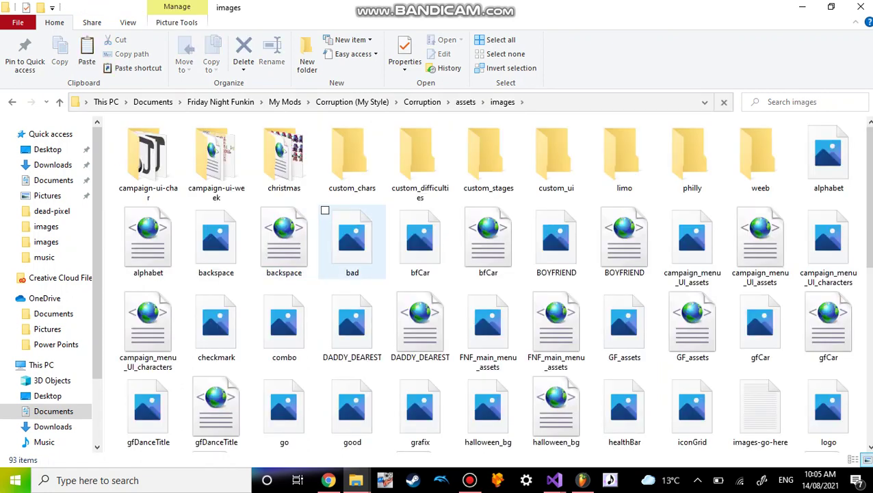
pyautogui.click(352, 156)
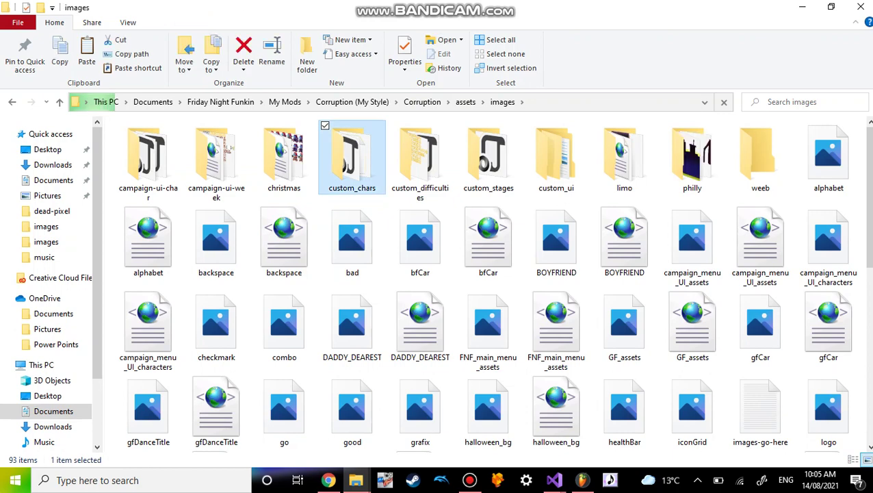
pyautogui.press('Return')
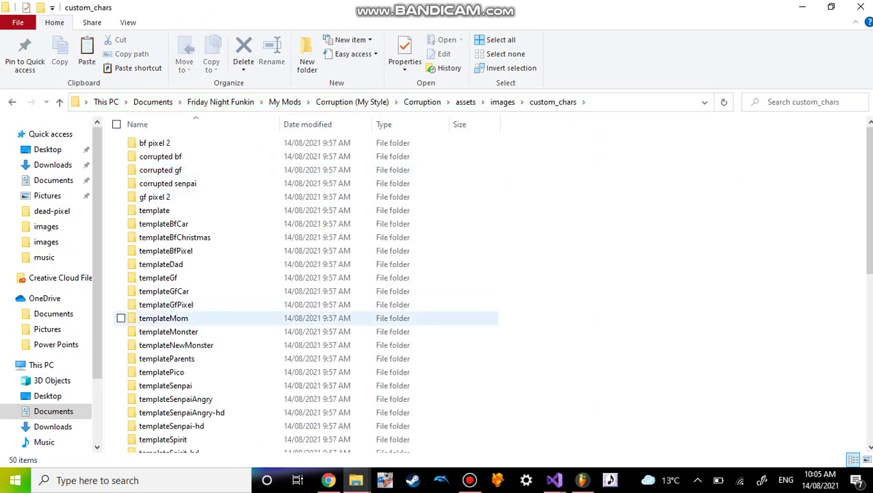
# - Duplicate the templateMom folder within custom_chars
pyautogui.click(240, 318)
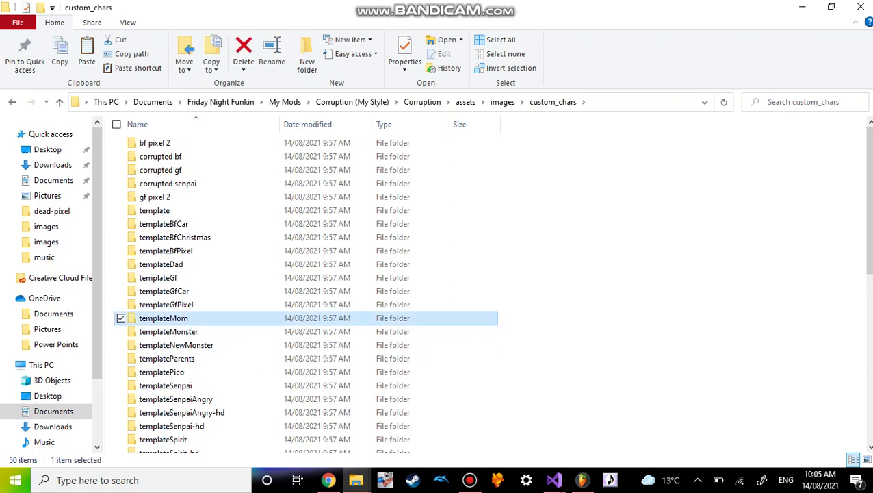
pyautogui.rightClick(161, 318)
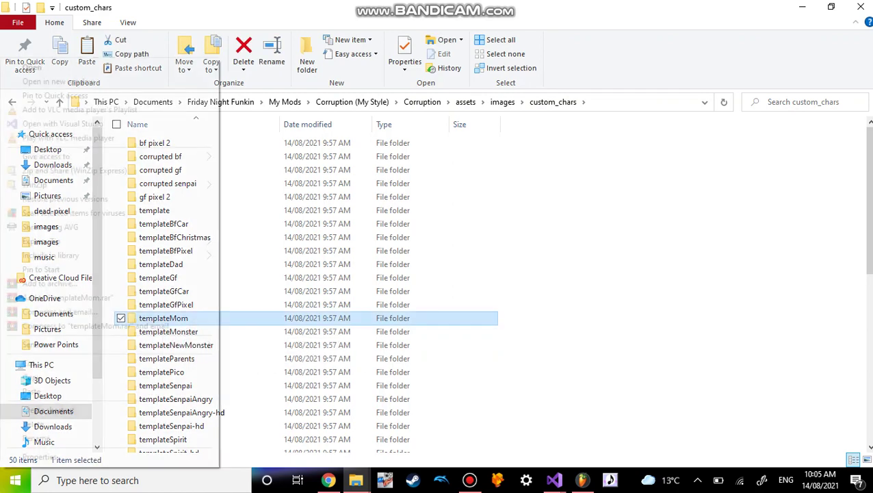
pyautogui.click(143, 378)
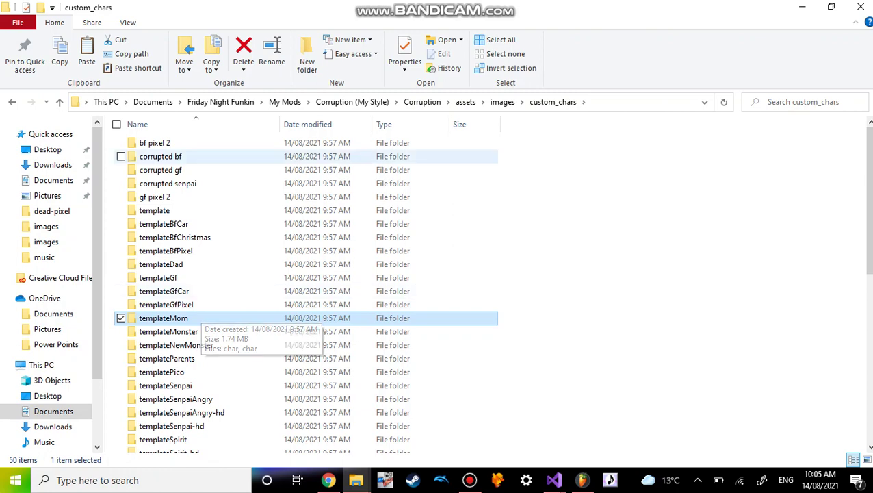
pyautogui.rightClick(163, 319)
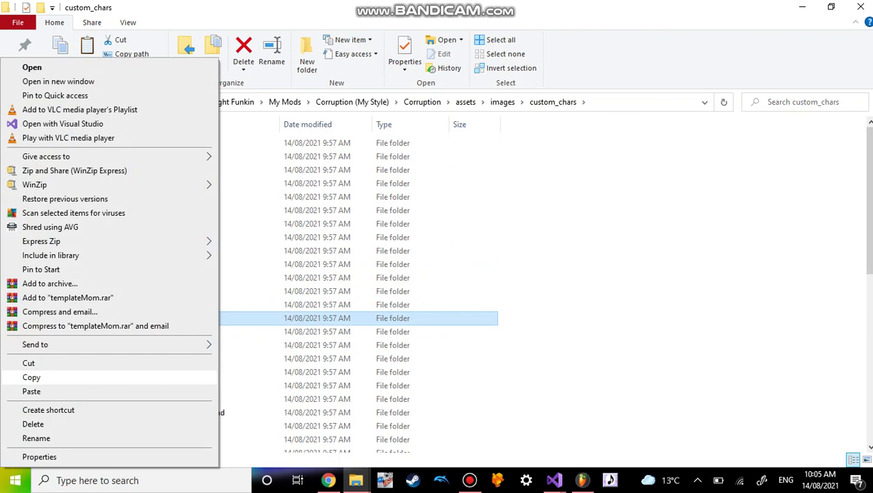
pyautogui.press('Return')
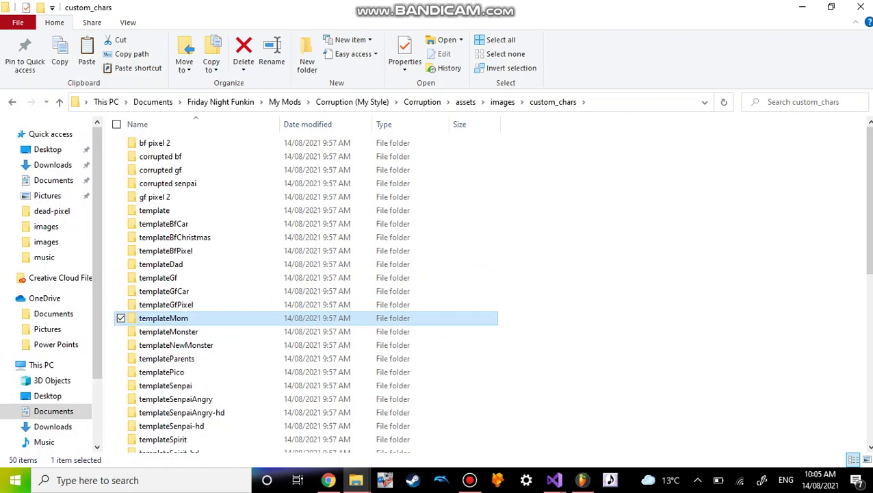
pyautogui.hotkey('ctrl', 'space')
pyautogui.hotkey('shift', 'F10')
pyautogui.press('Up')
pyautogui.press('Up')
pyautogui.press('Up')
pyautogui.press('Up')
pyautogui.press('Up')
pyautogui.press('Up')
pyautogui.press('Up')
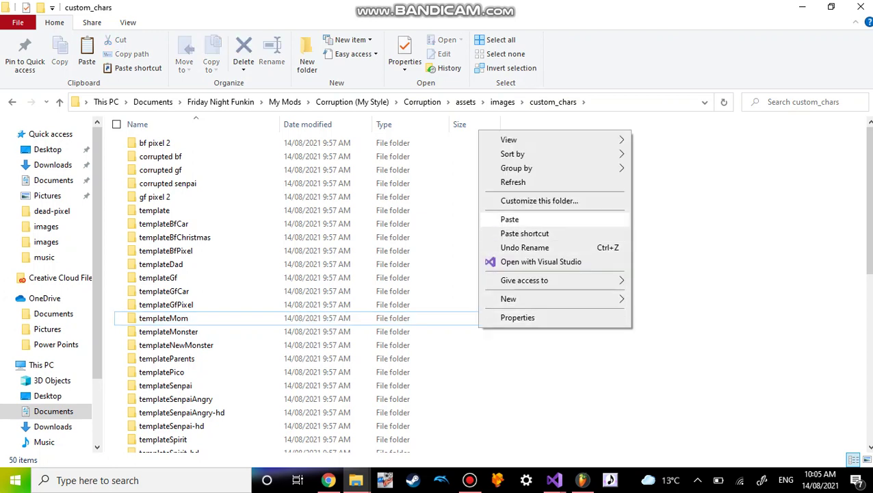
pyautogui.press('Return')
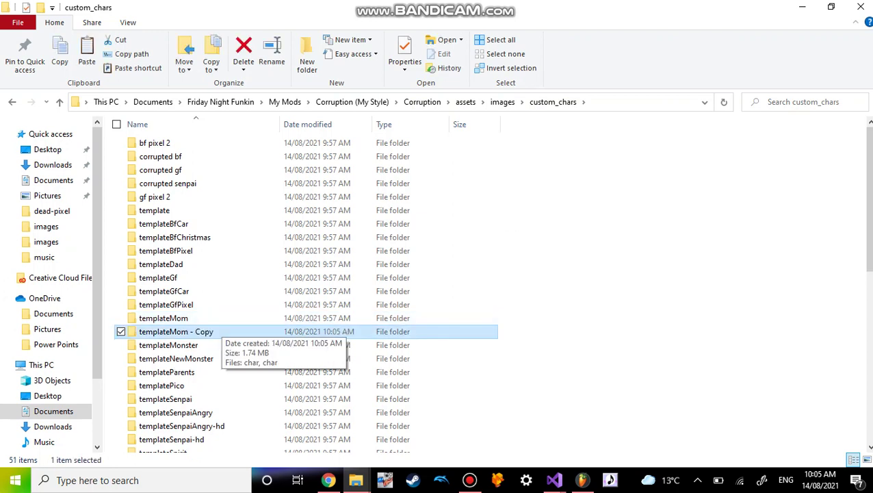
# - Rename the duplicated templateMom folder to "corrupted mom"
pyautogui.press('F2')
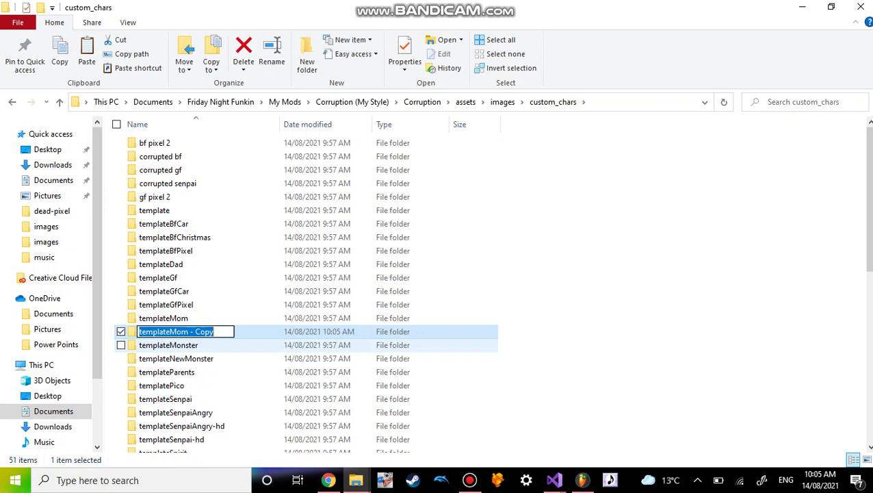
pyautogui.press('BackSpace')
pyautogui.write('corrupted ')
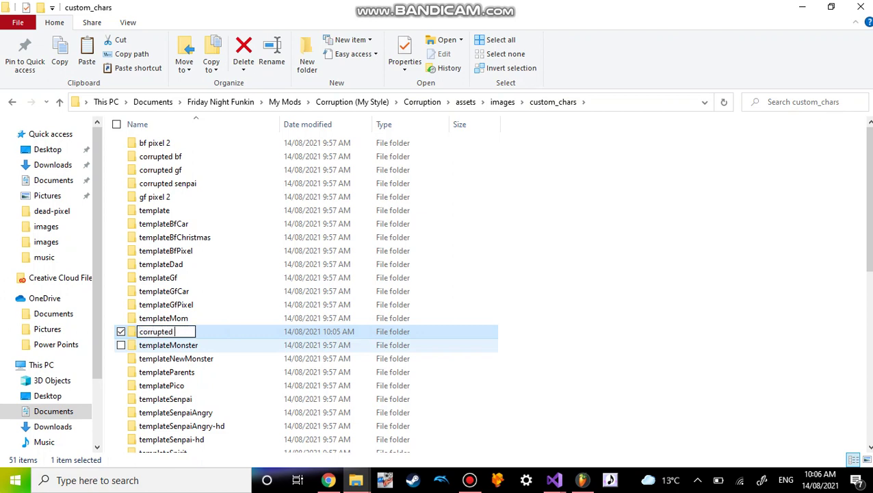
pyautogui.write('mom')
pyautogui.press('Return')
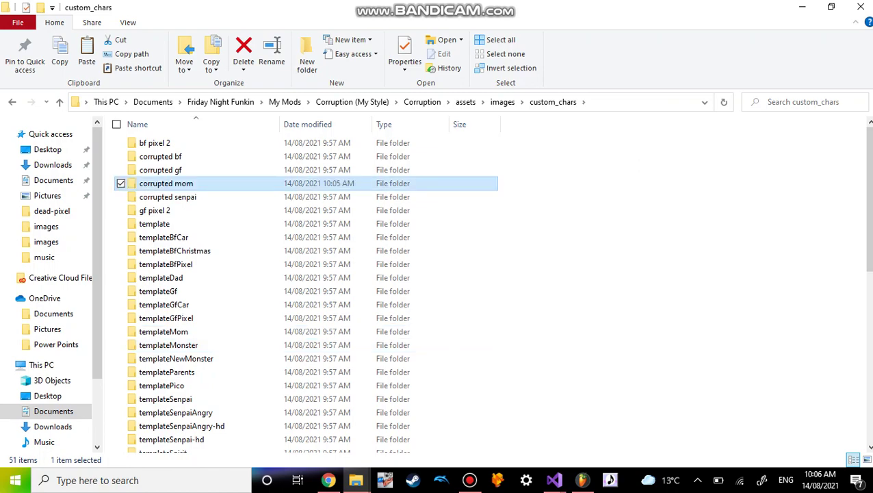
# - Revisit the selected momCar files in the downloaded mod's images folder, and open the corrupted mom folder in custom_chars
pyautogui.click(356, 480)
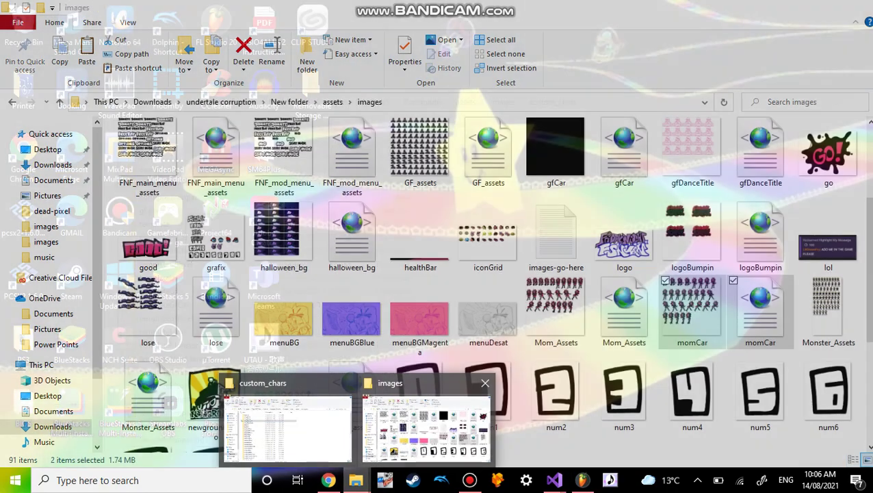
pyautogui.click(426, 428)
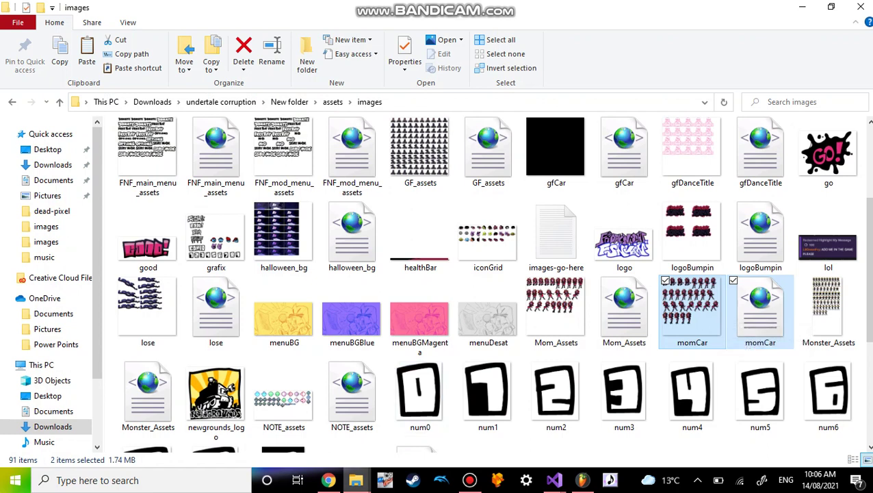
pyautogui.click(355, 480)
pyautogui.click(287, 425)
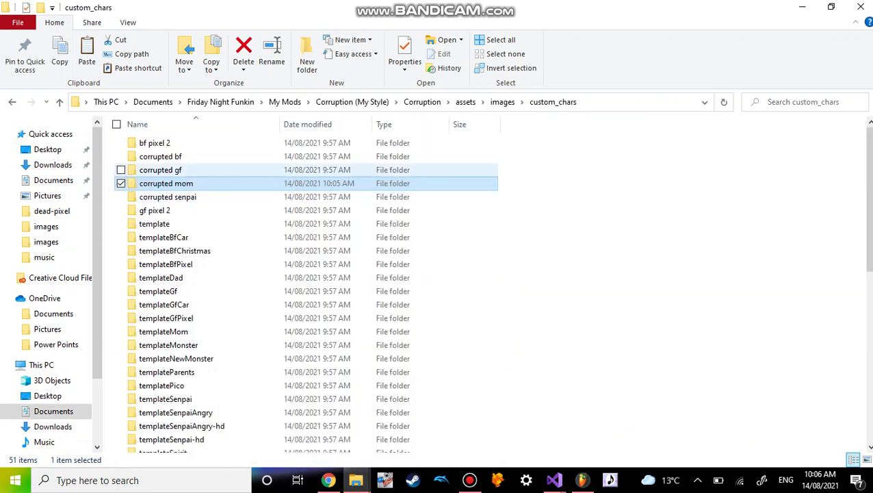
pyautogui.doubleClick(192, 184)
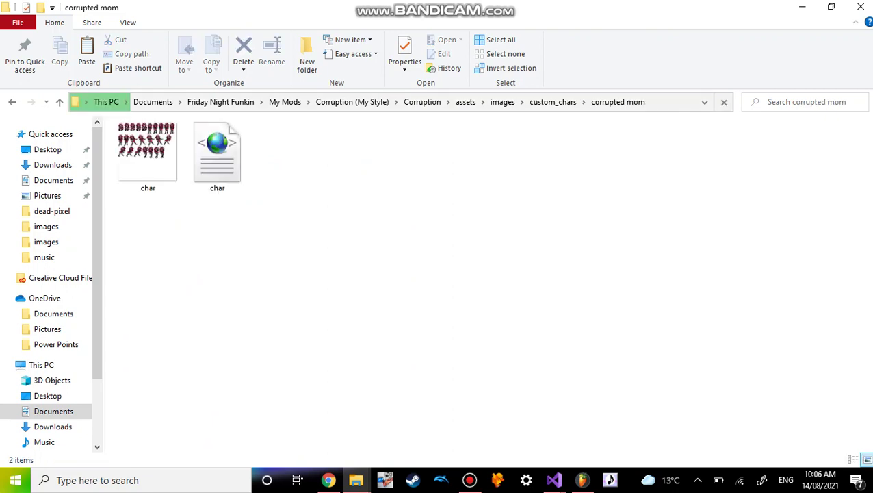
# - Paste the copied momCar image and XML files into the corrupted mom folder and delete the two original char files
pyautogui.hotkey('ctrl', 'v')
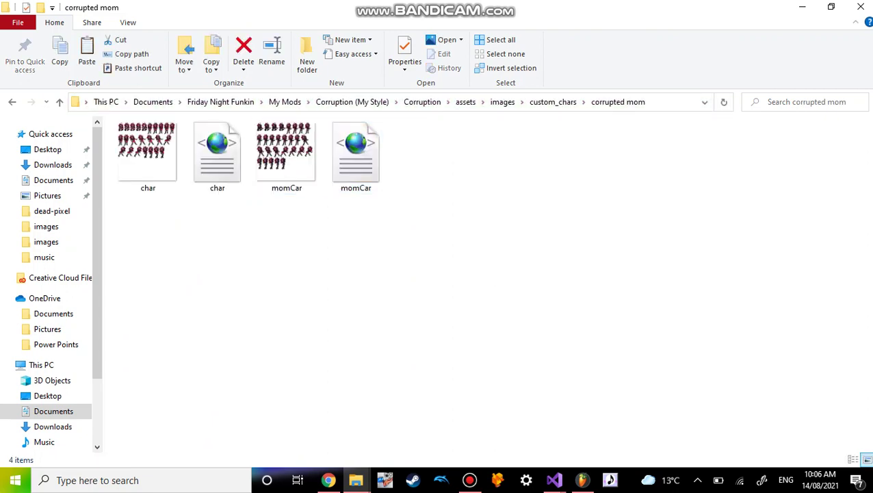
pyautogui.moveTo(236, 228); pyautogui.dragTo(115, 121)
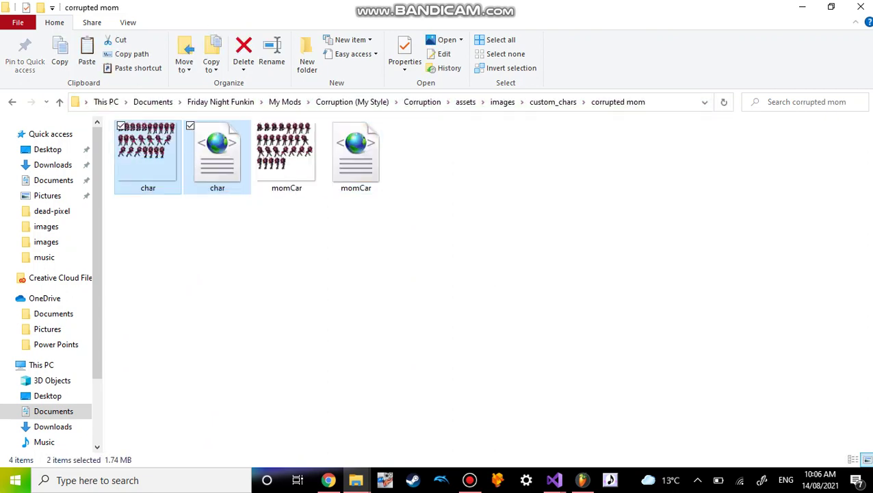
pyautogui.click(243, 51)
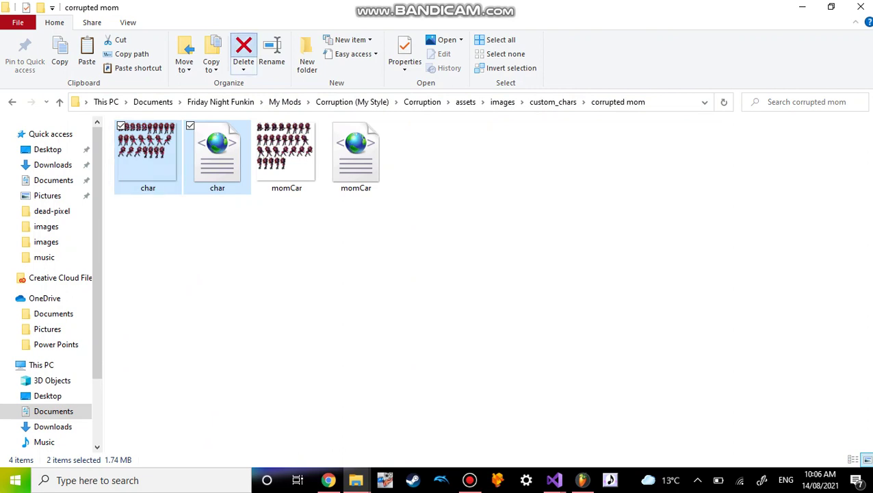
# - Rename both the momCar image and the momCar XML file in the corrupted mom folder to "char"
pyautogui.click(147, 157)
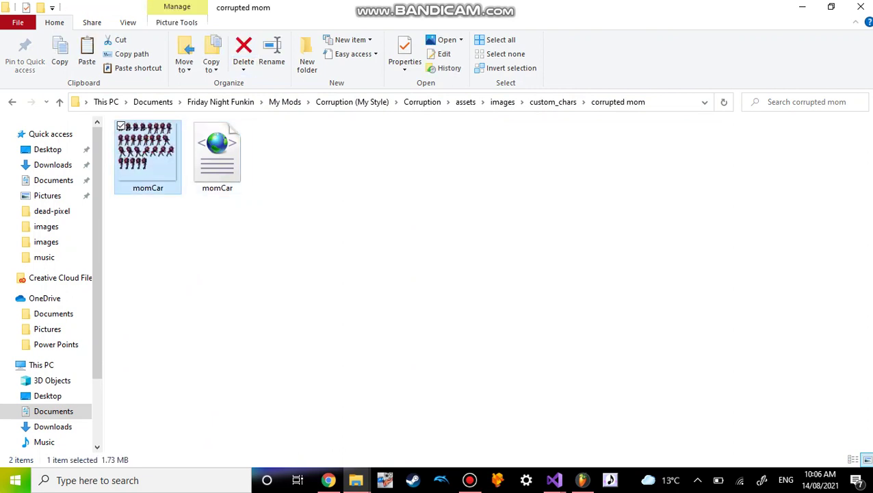
pyautogui.press('F2')
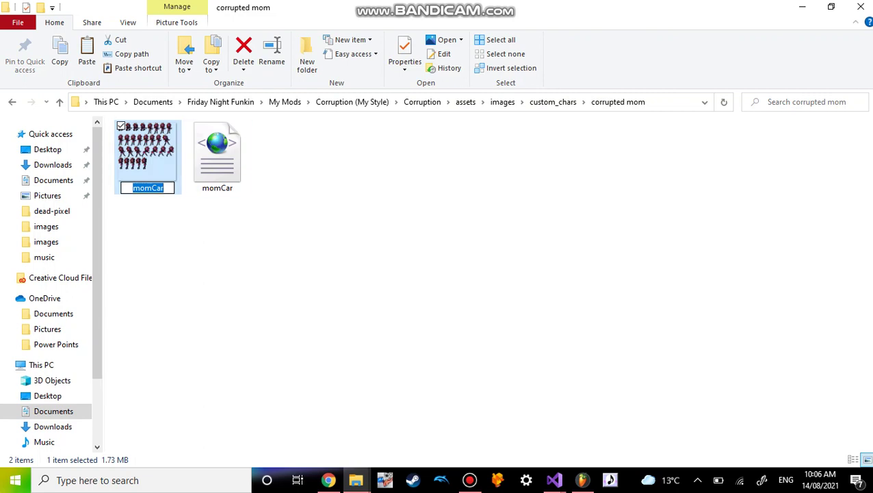
pyautogui.write('char')
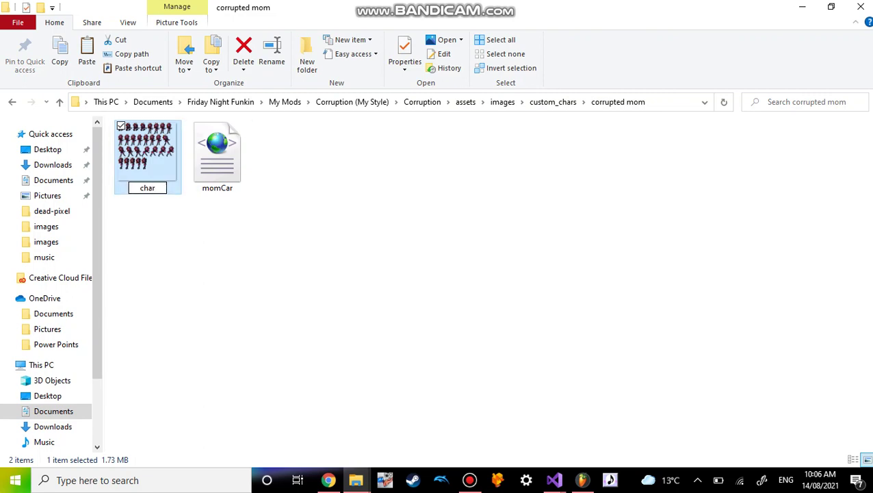
pyautogui.click(217, 158)
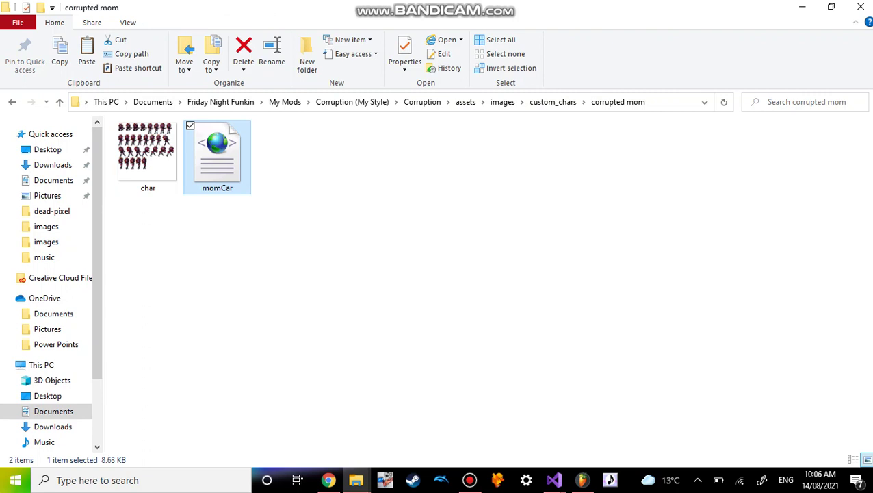
pyautogui.press('F2')
pyautogui.write('char')
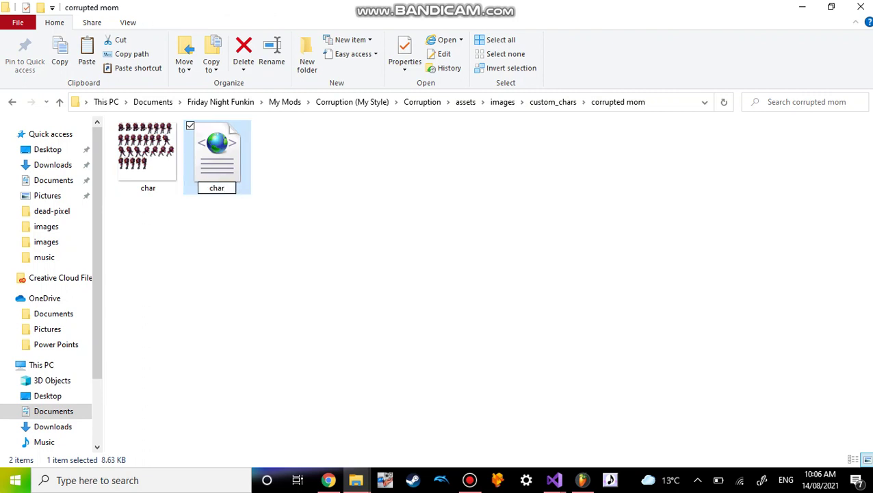
pyautogui.click(329, 219)
# - Open custom_chars.jsonc from the custom_chars folder with Microsoft Visual Studio Version Selector and look through its character entries
pyautogui.click(554, 102)
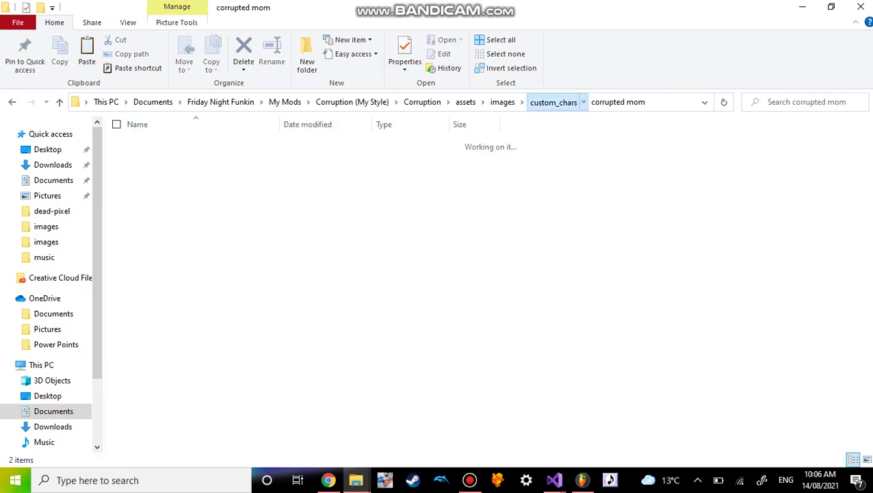
pyautogui.scroll(-5, 753, 181)
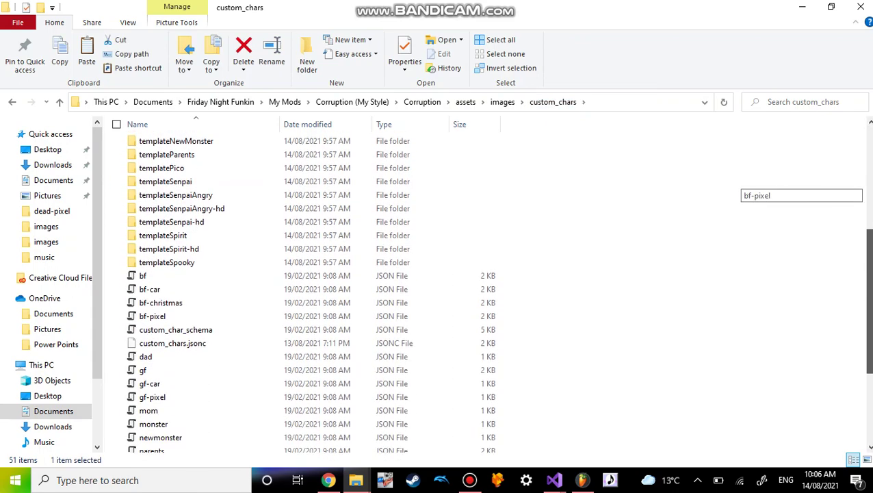
pyautogui.scroll(-4, 753, 188)
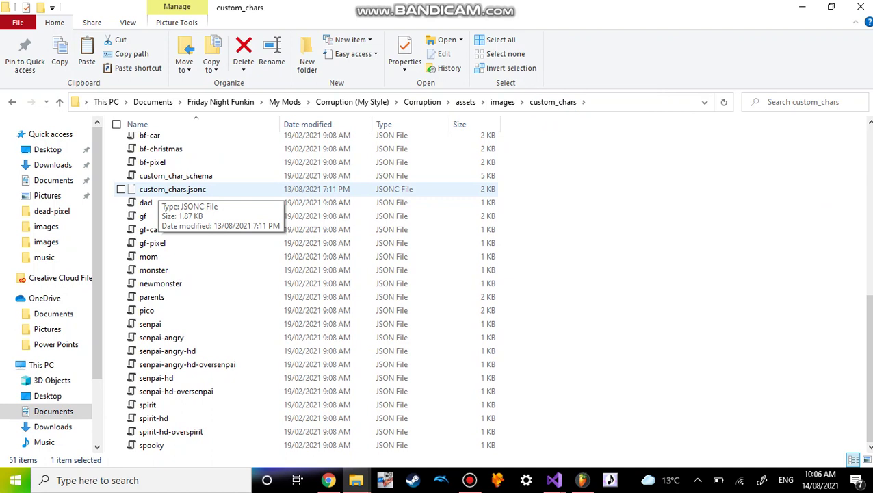
pyautogui.click(159, 188)
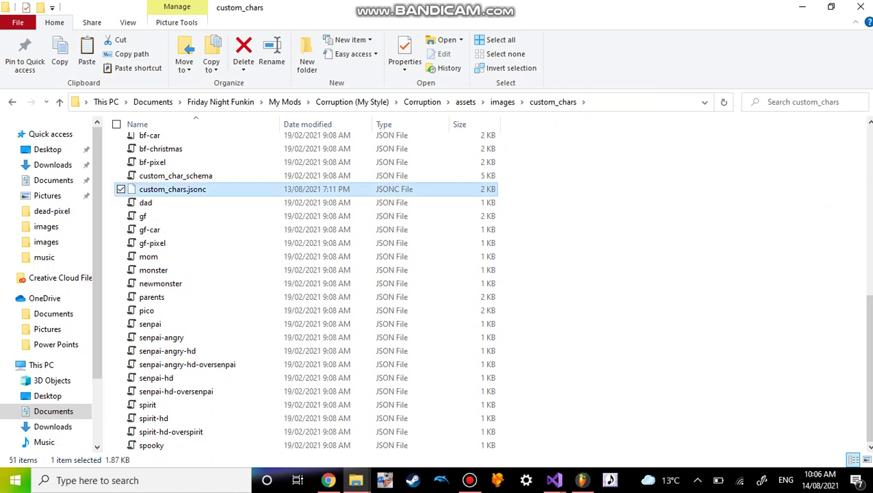
pyautogui.press('Return')
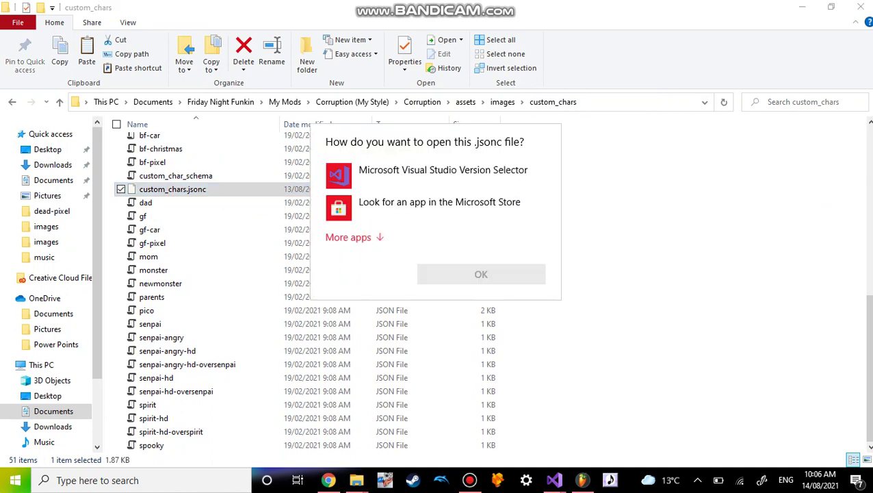
pyautogui.click(436, 175)
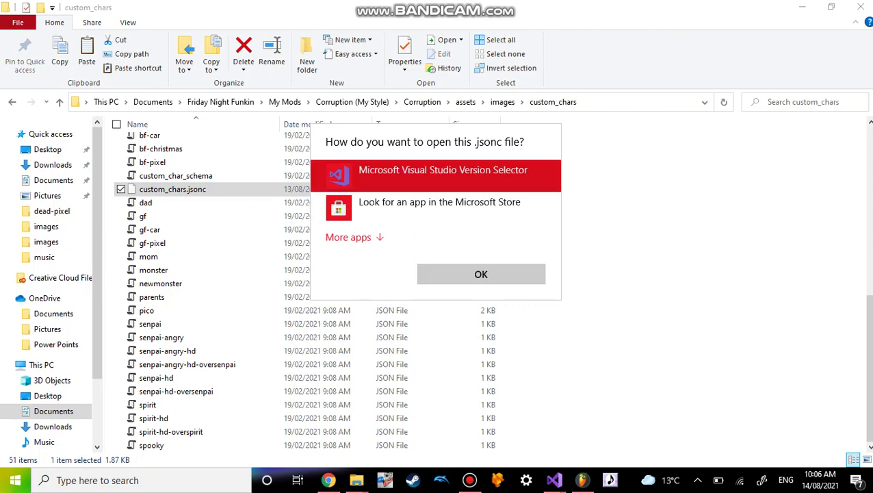
pyautogui.click(481, 274)
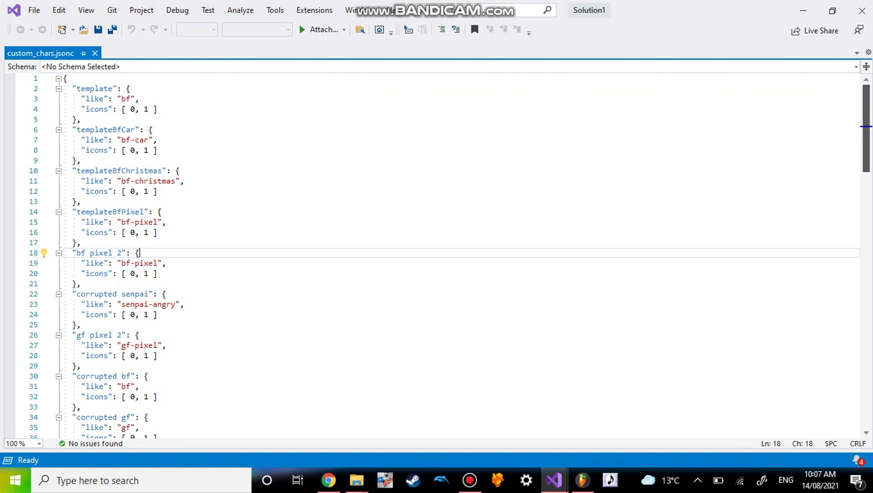
pyautogui.scroll(-9, 438, 254)
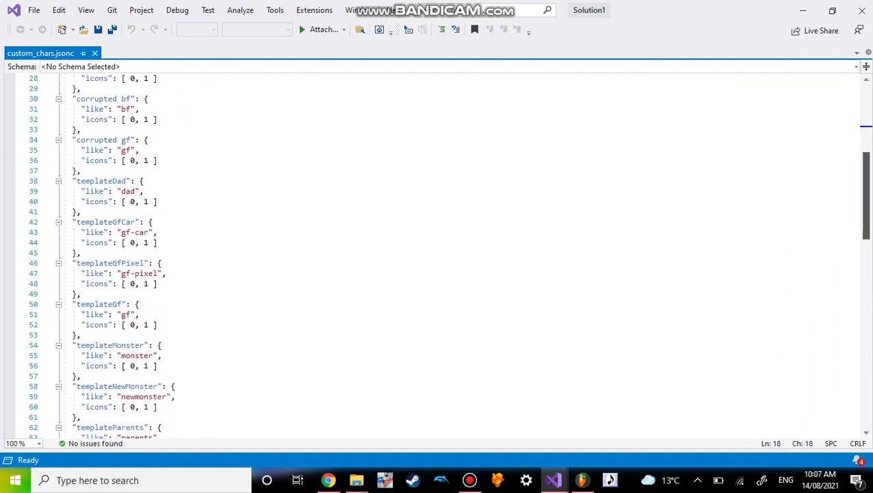
pyautogui.scroll(-11, 438, 253)
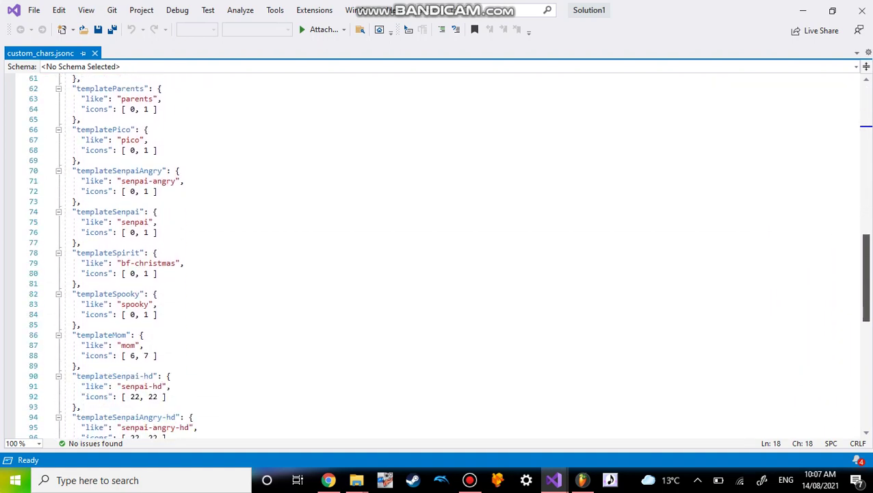
pyautogui.scroll(20, 438, 253)
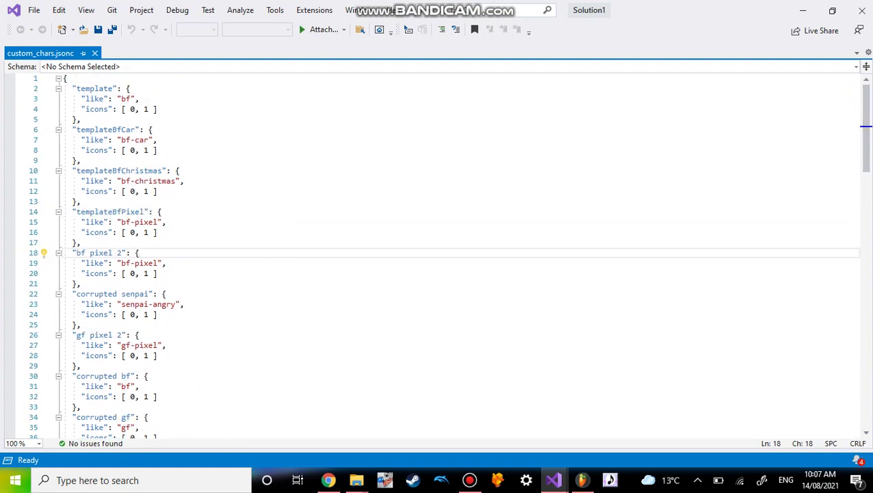